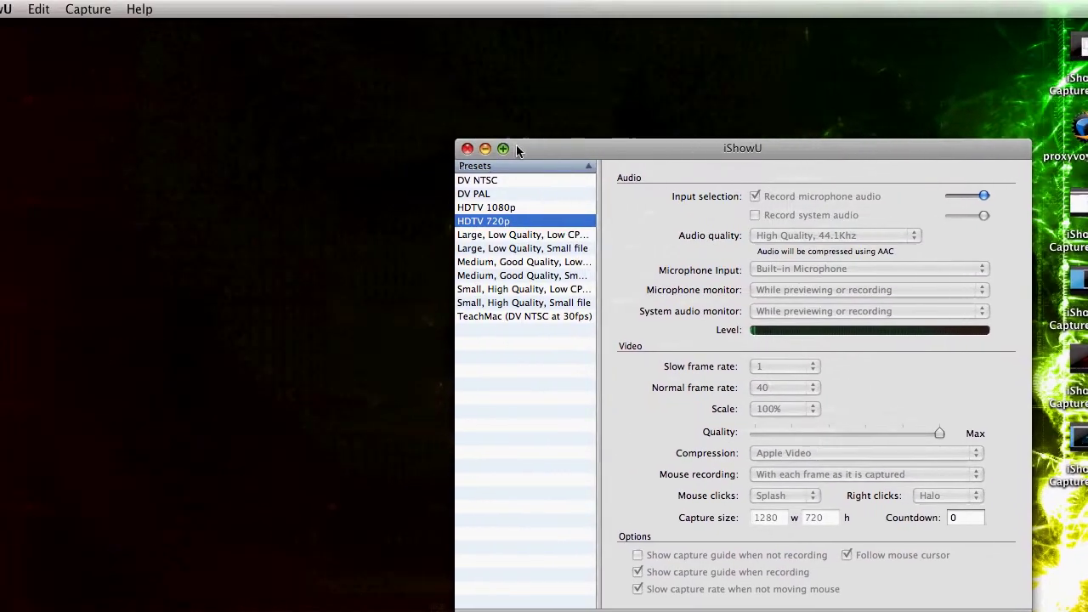
# Minimize the iShowU recording settings window to the Dock to reveal the desktop
pyautogui.click(540, 149)
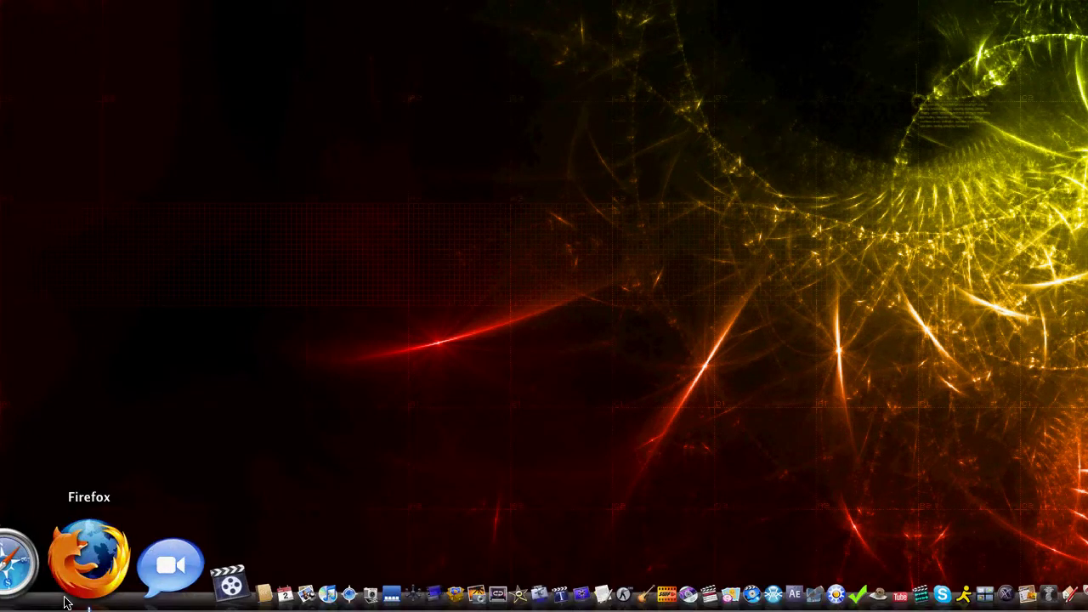
# Launch Firefox and load the Template Monster website templates listing
pyautogui.click(85, 587)
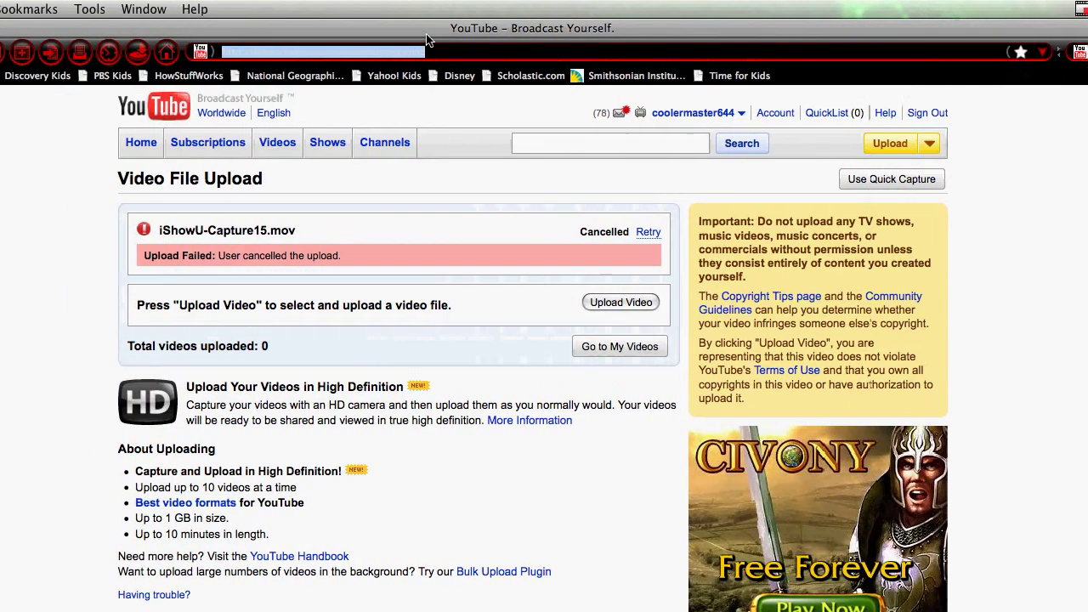
pyautogui.write('templa')
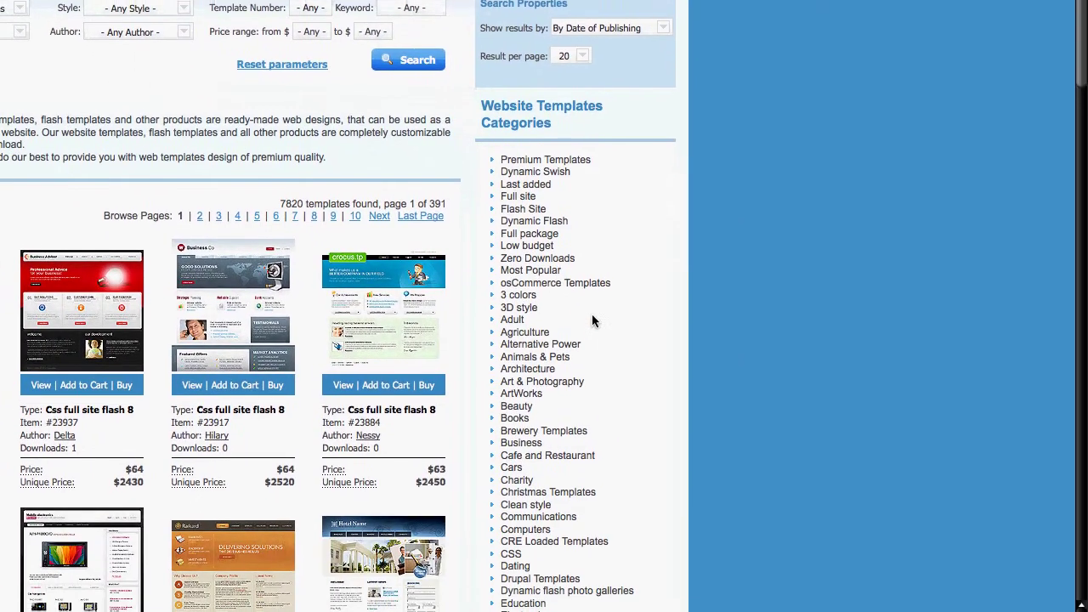
# Open the Music category and pick the Ultimax DJ Flash template #22700
pyautogui.scroll(-5, 590, 327)
pyautogui.scroll(-3, 592, 310)
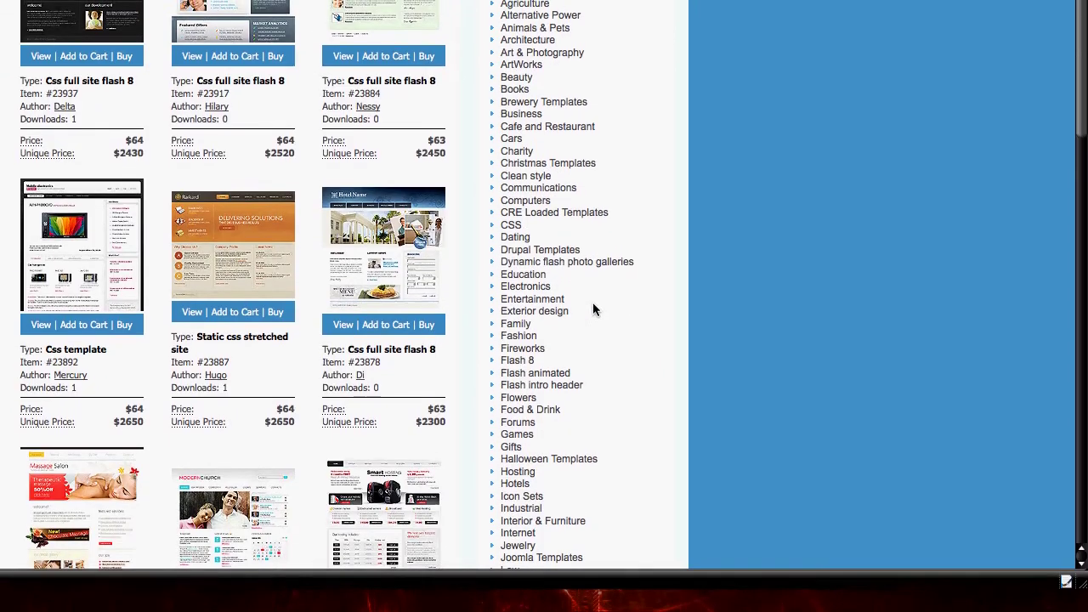
pyautogui.scroll(-1, 593, 308)
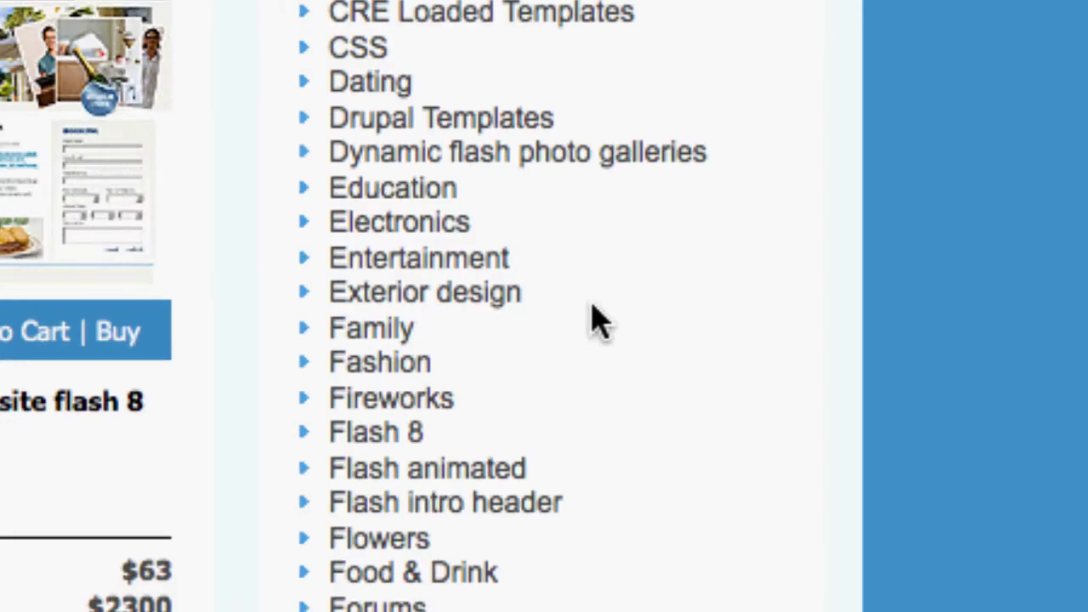
pyautogui.scroll(-5, 575, 321)
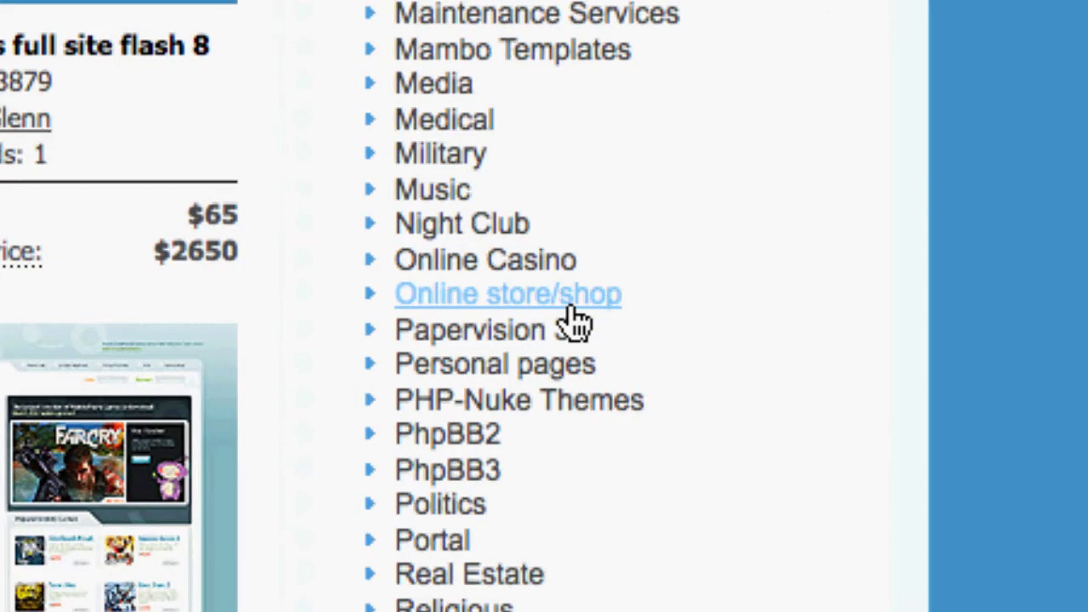
pyautogui.click(536, 277)
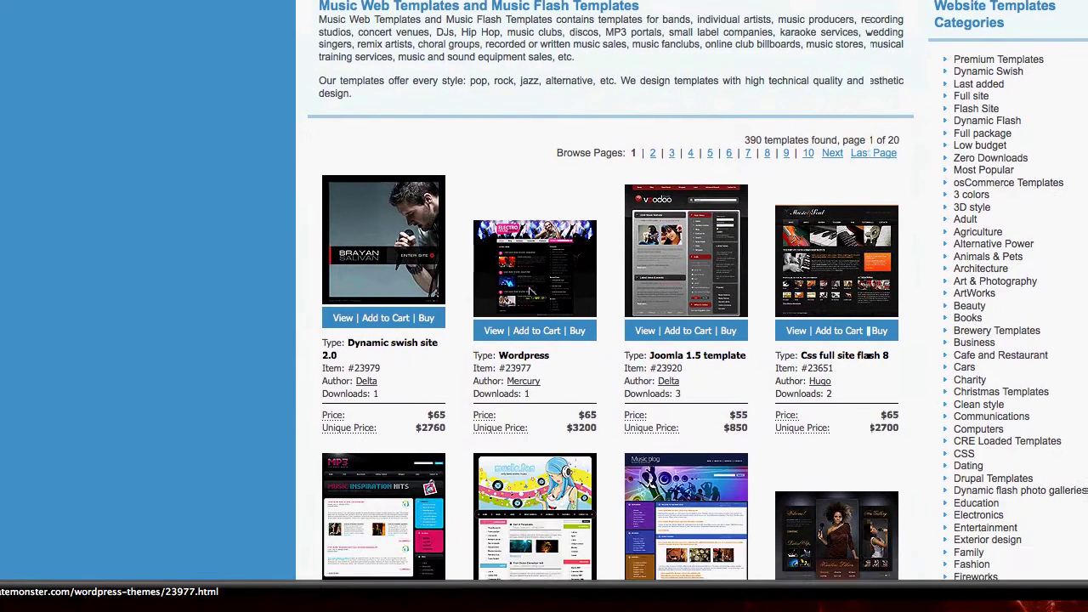
pyautogui.scroll(-5, 563, 308)
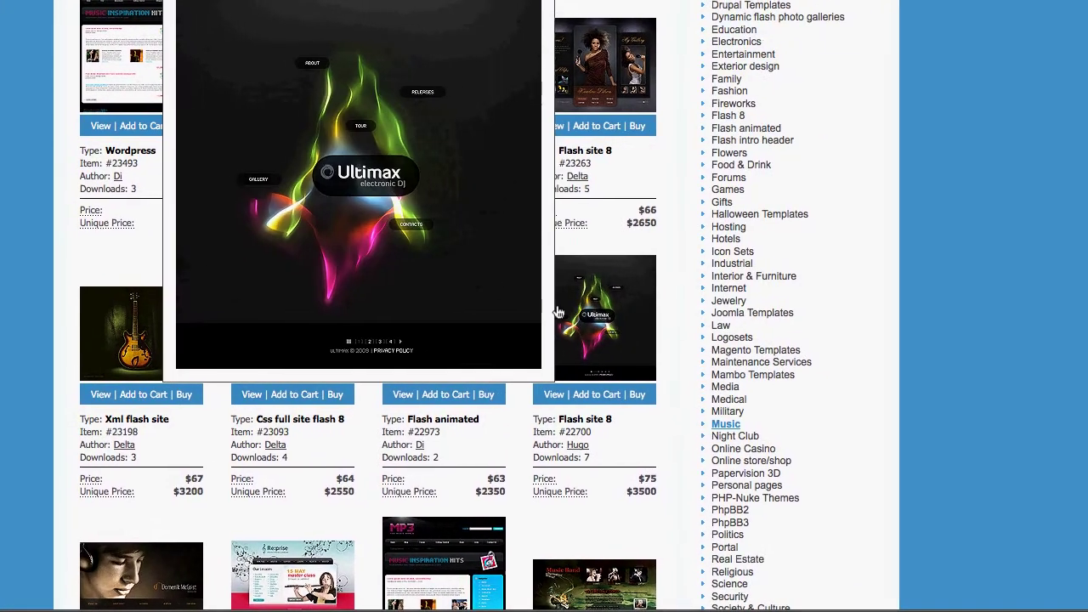
pyautogui.click(548, 312)
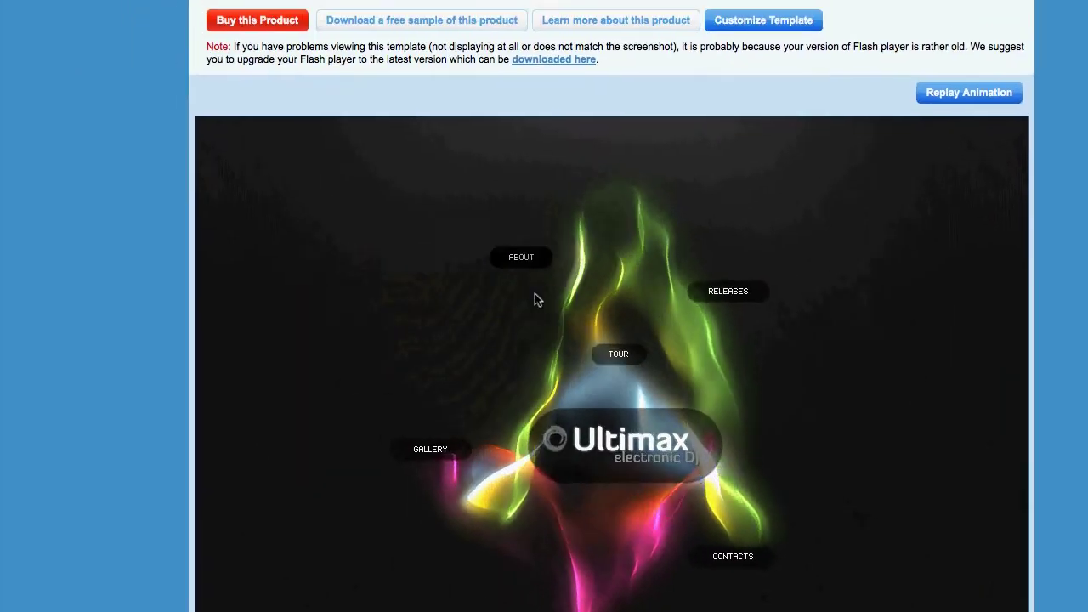
# View the My Story and My News section of the Ultimax preview, then right-click the page
pyautogui.click(556, 309)
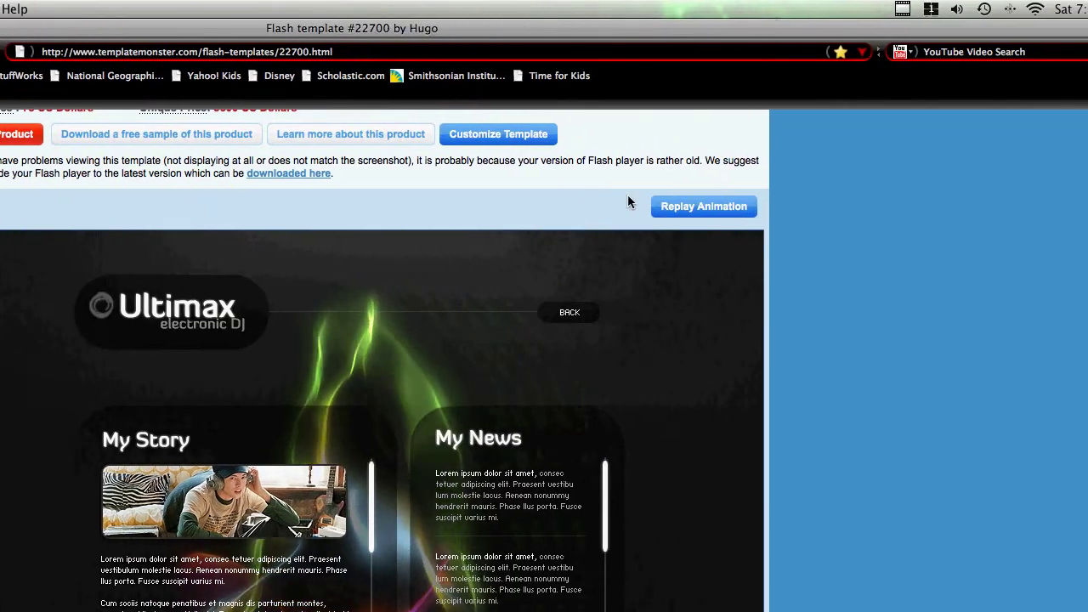
pyautogui.rightClick(228, 321)
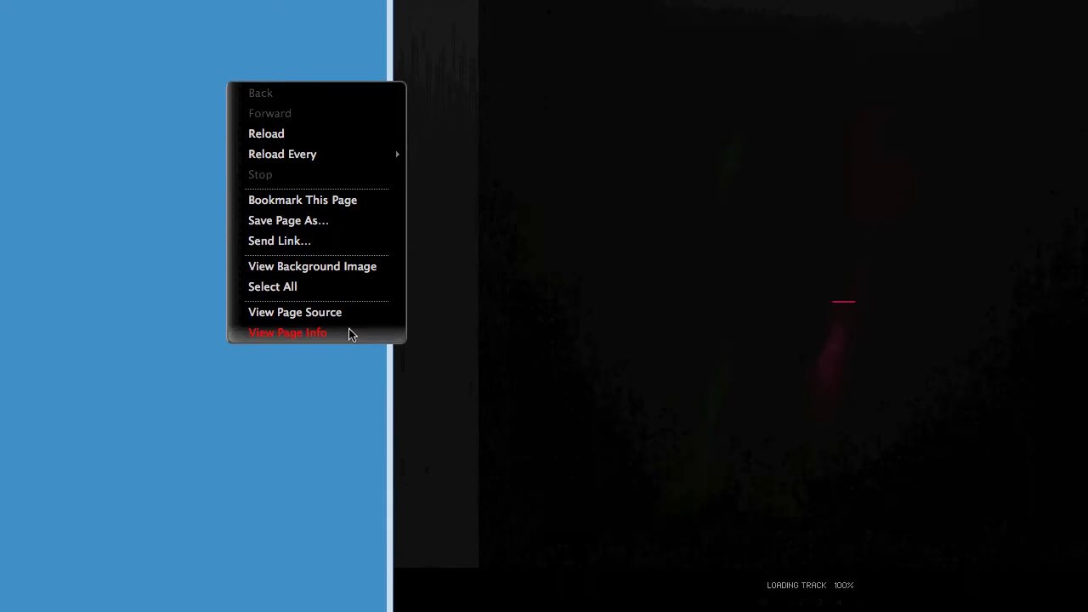
# In Page Info's media list, select 22700.swf and start saving it as 'website'
pyautogui.click(349, 334)
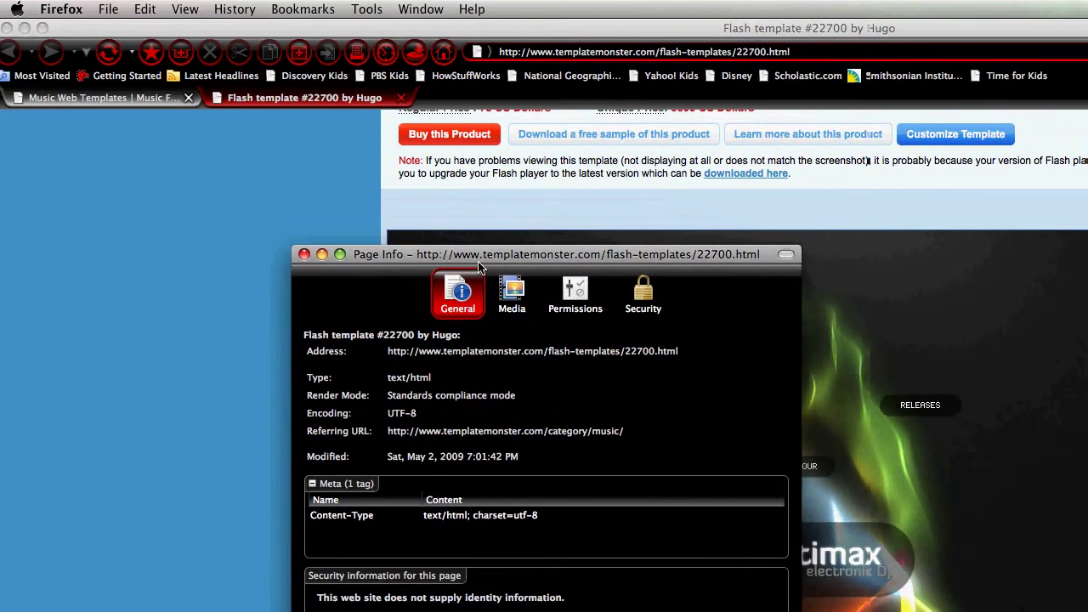
pyautogui.click(512, 293)
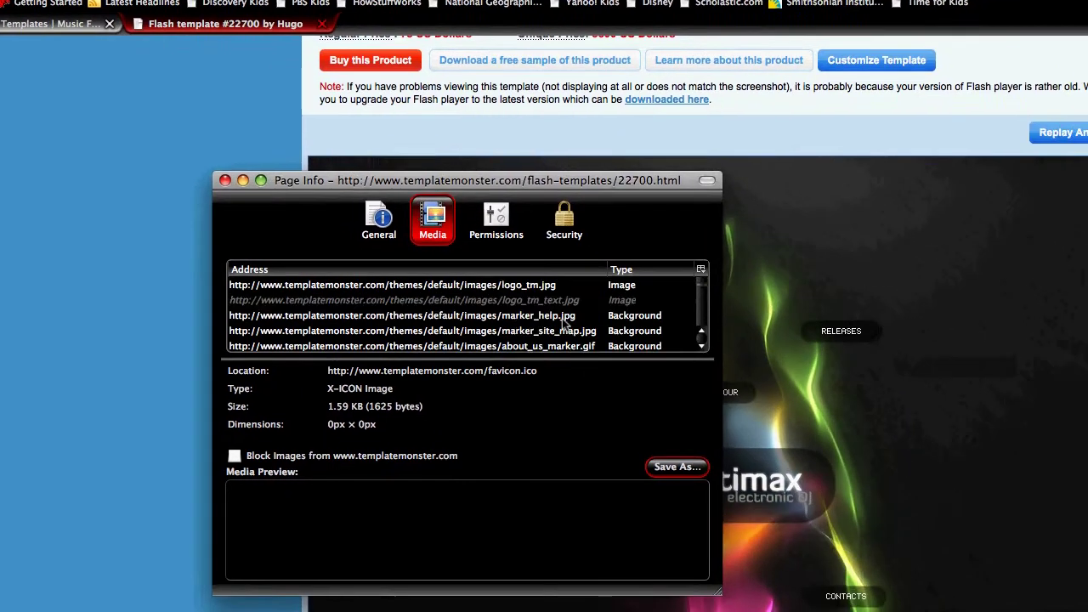
pyautogui.scroll(-5, 564, 324)
pyautogui.click(536, 304)
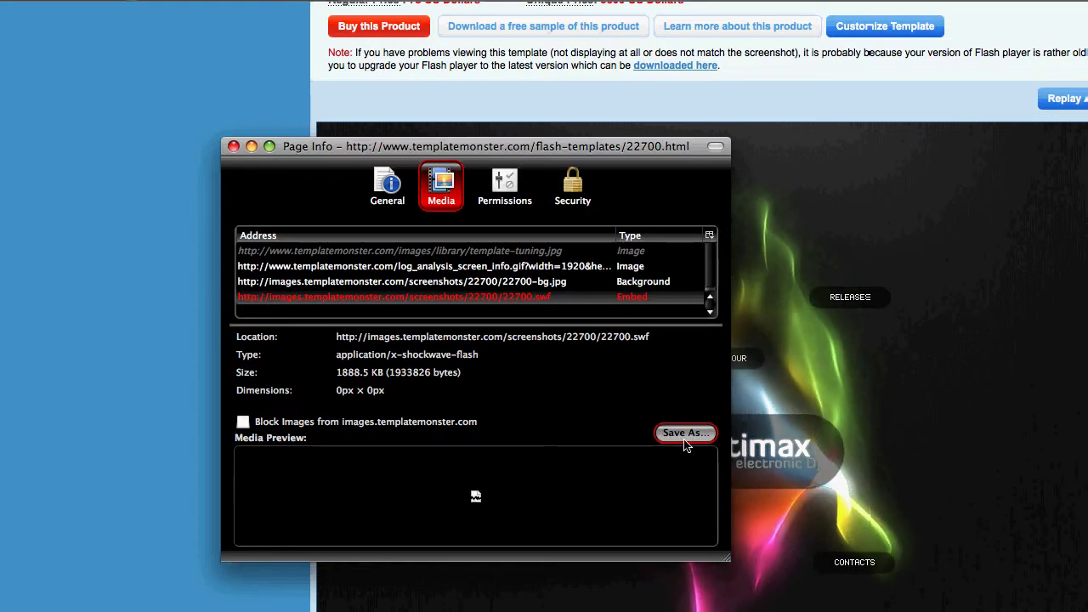
pyautogui.click(686, 443)
pyautogui.write('website')
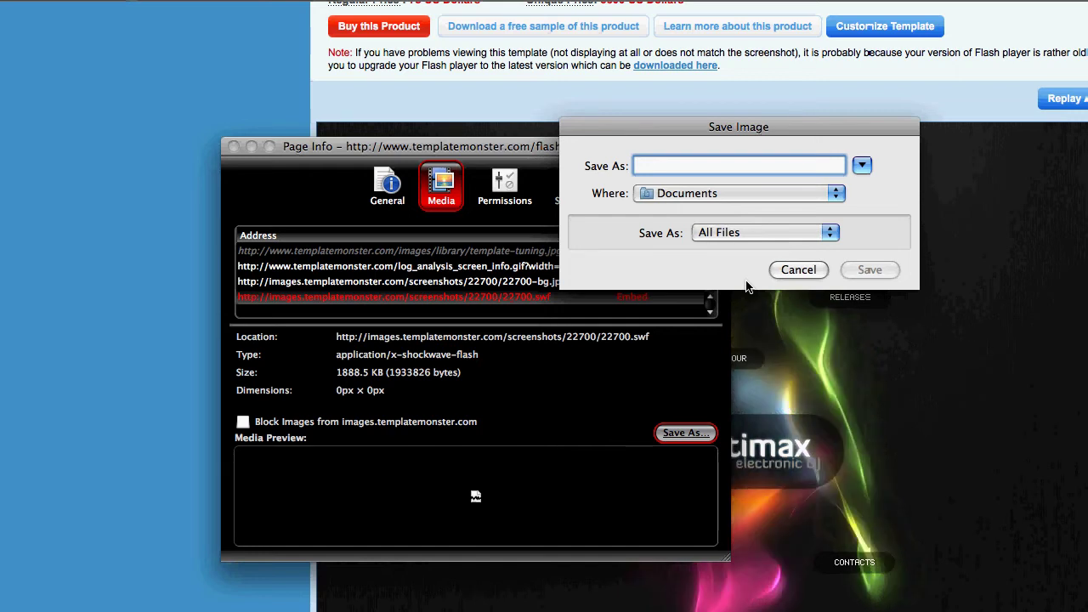
pyautogui.click(769, 194)
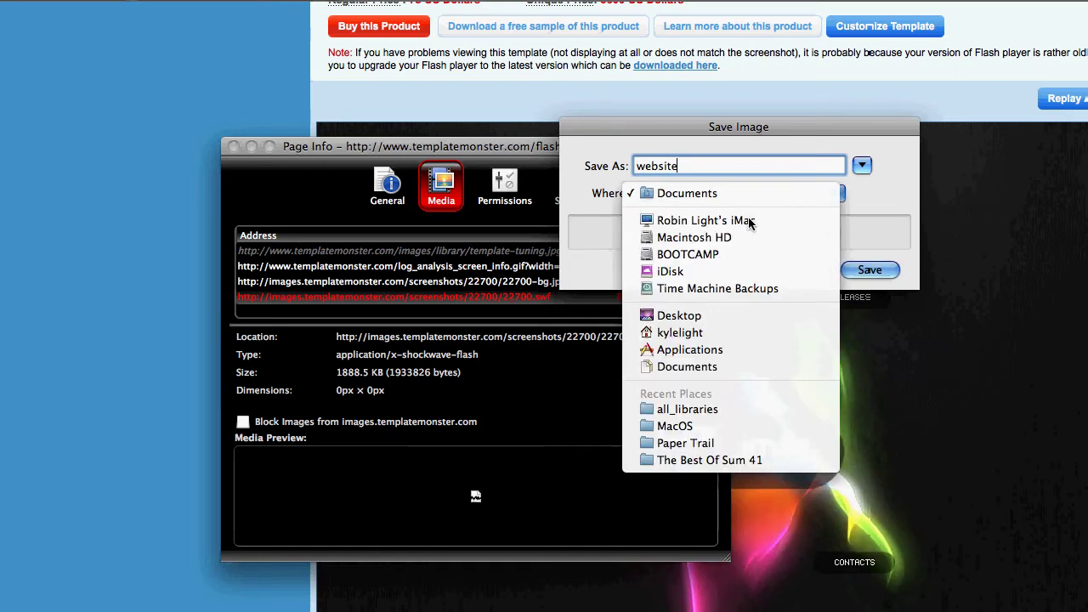
# Save 'website' to the home folder, then close the Downloads and Page Info windows
pyautogui.click(728, 334)
pyautogui.click(881, 274)
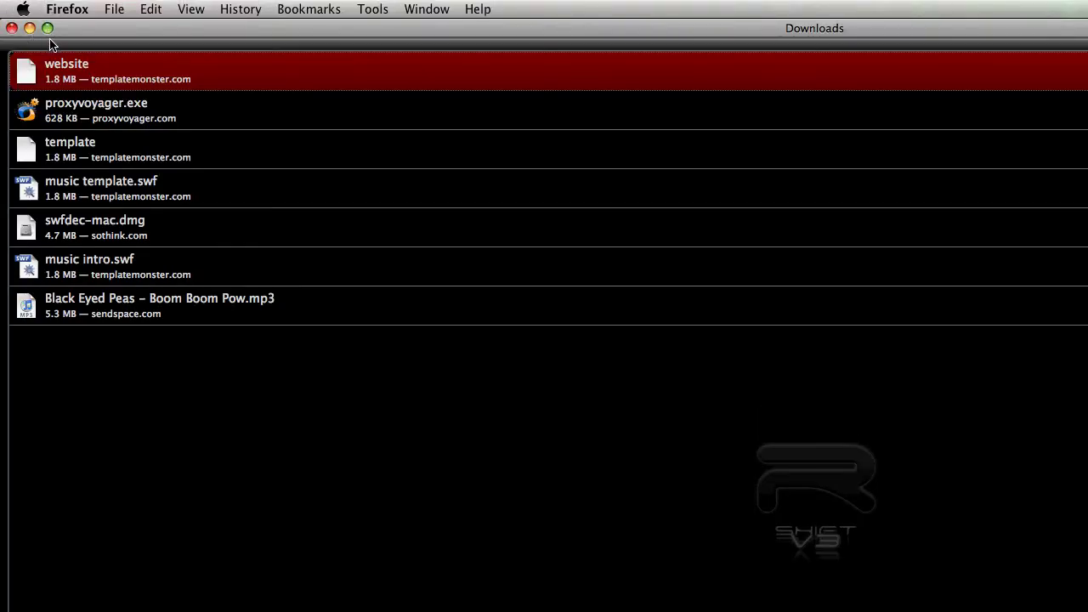
pyautogui.click(28, 31)
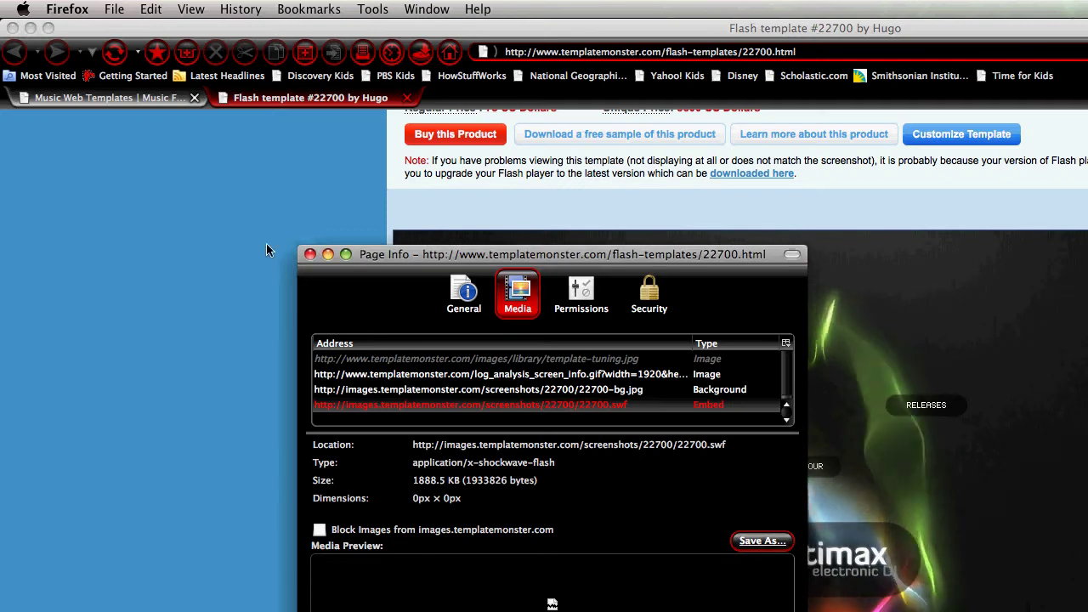
pyautogui.click(310, 255)
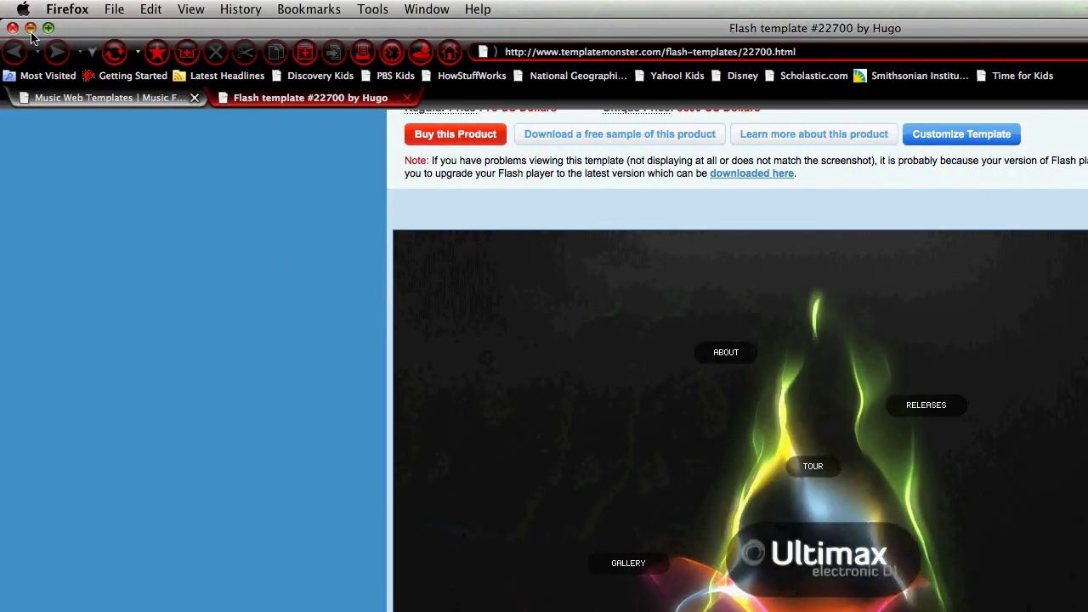
# Hide Firefox and launch Sothink SWF Decompiler from the Dock
pyautogui.click(30, 29)
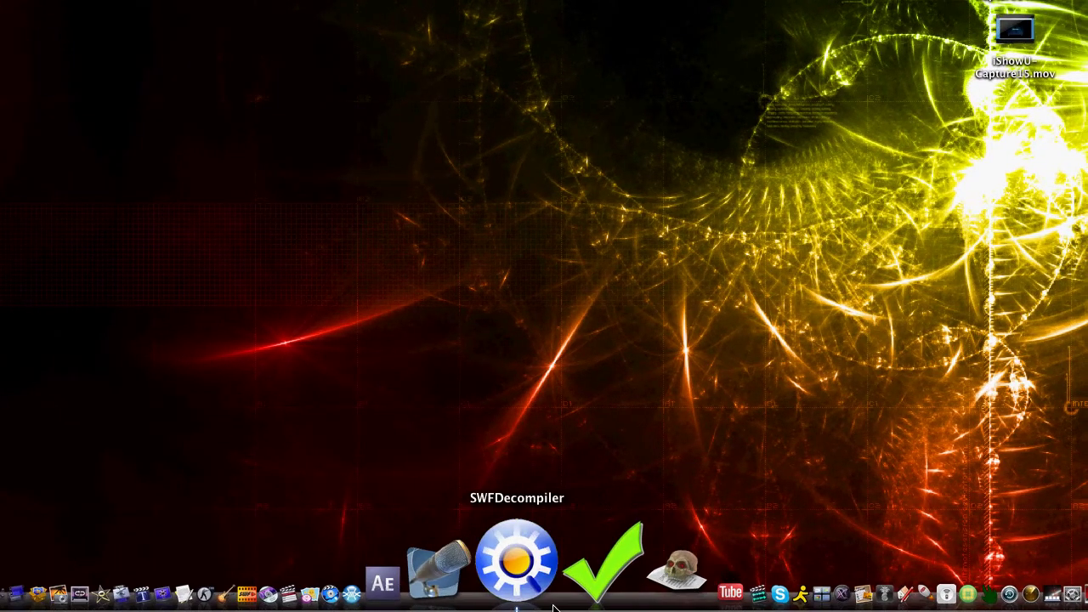
pyautogui.click(553, 607)
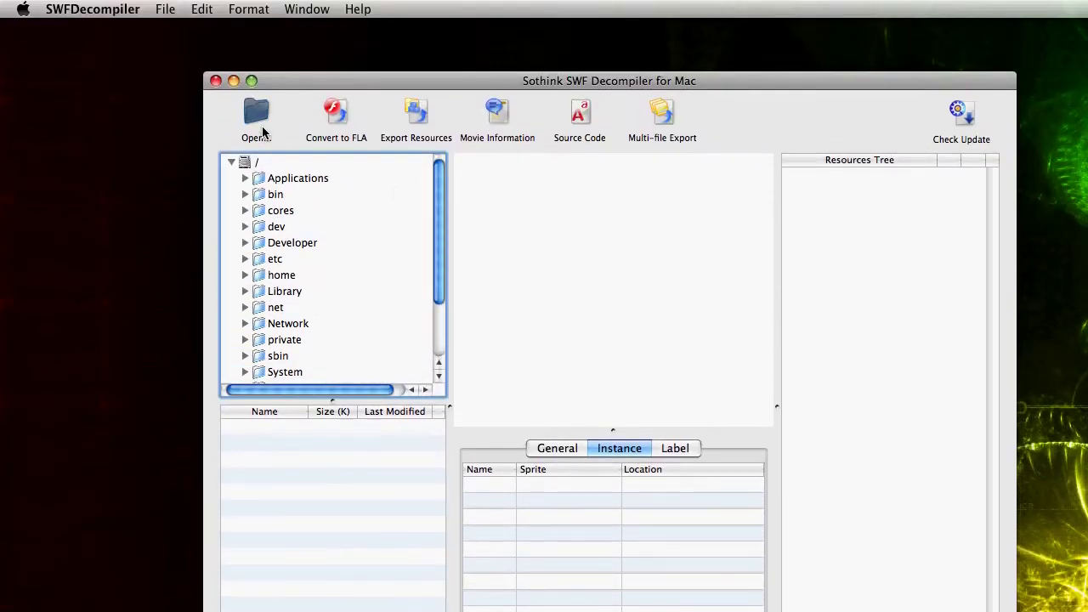
# Search for 'webs', then select cool template.swf in Documents and open it
pyautogui.click(256, 119)
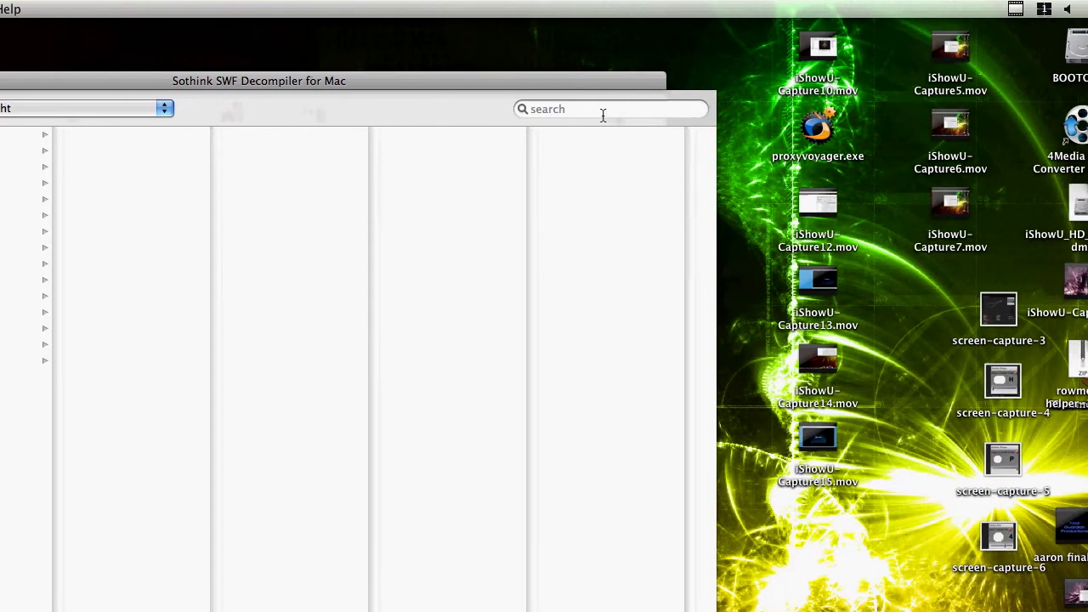
pyautogui.click(982, 116)
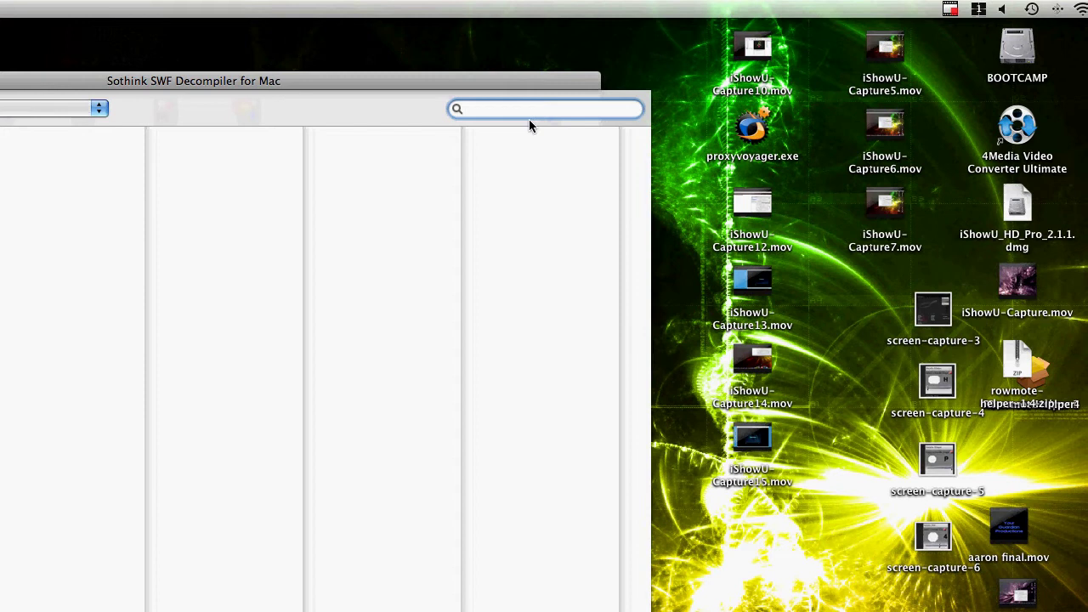
pyautogui.write('we')
pyautogui.write('bs')
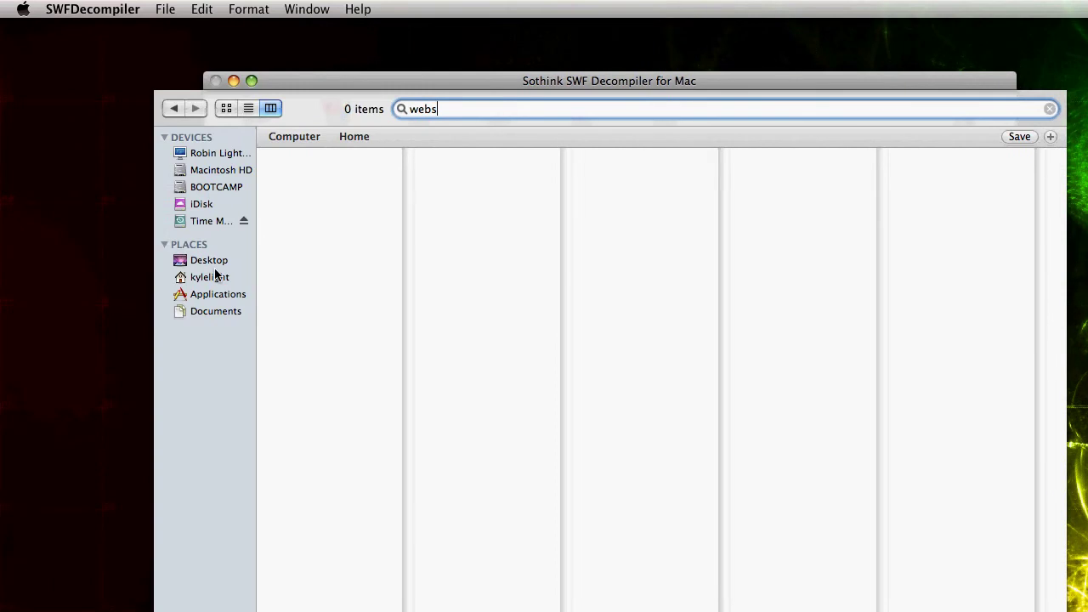
pyautogui.click(219, 313)
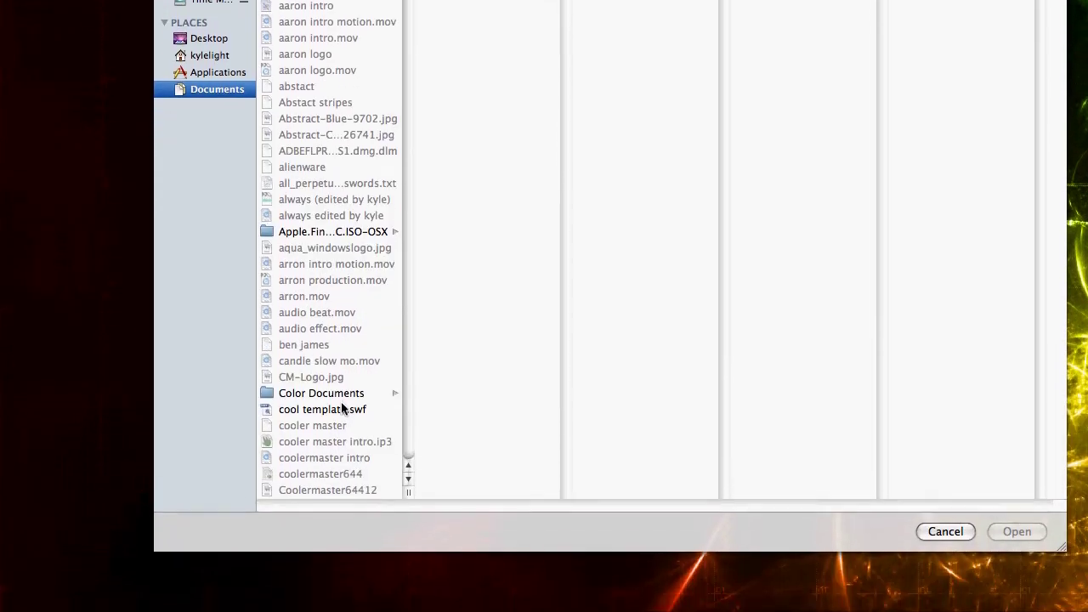
pyautogui.click(340, 563)
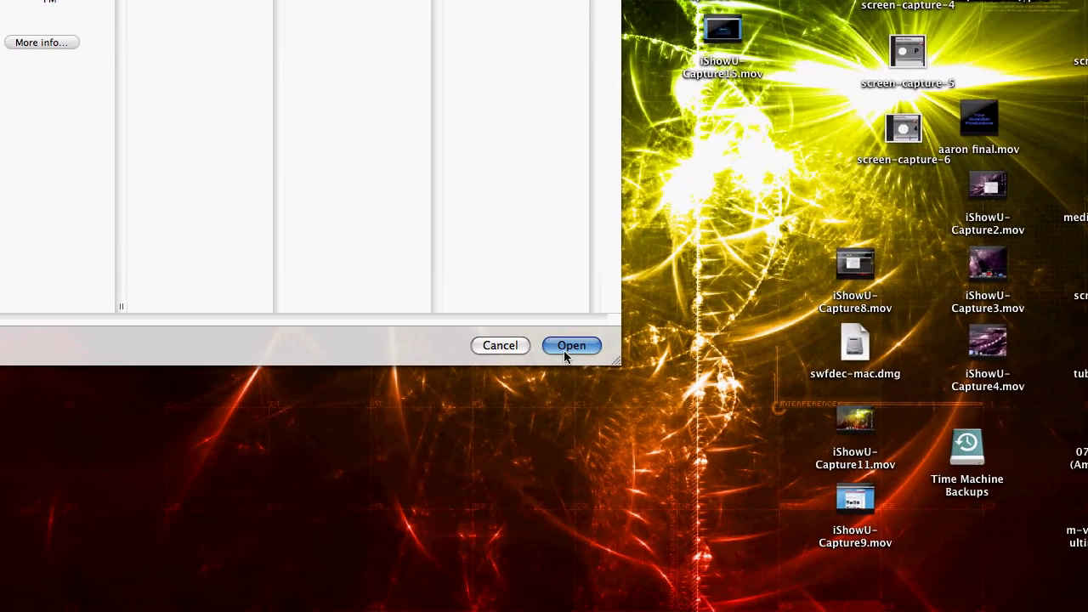
pyautogui.click(572, 346)
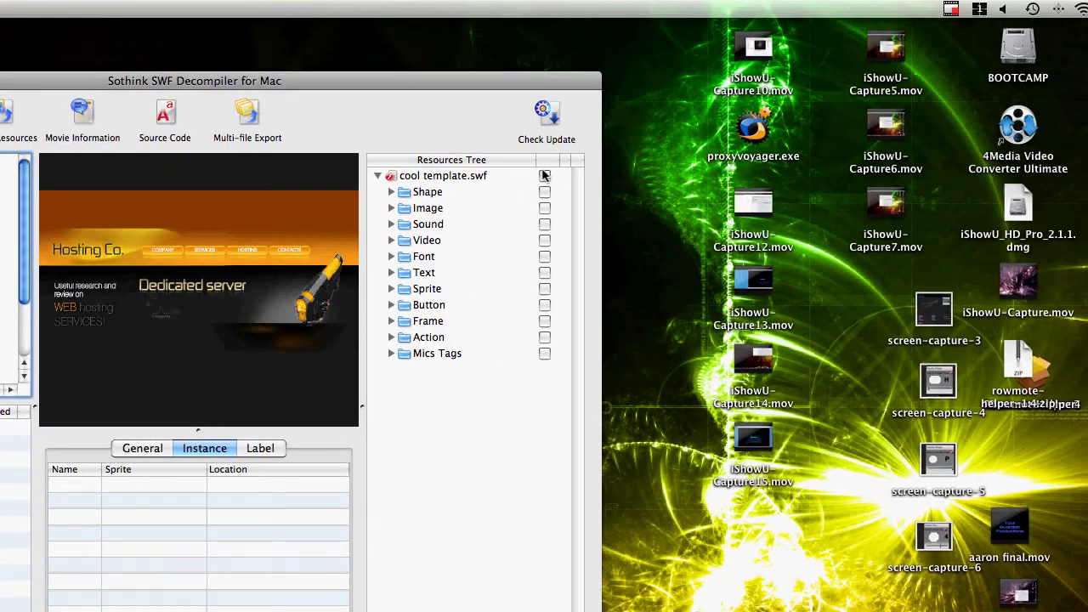
# Check all resources in cool template.swf, begin FLA conversion, then hide the decompiler window
pyautogui.click(550, 176)
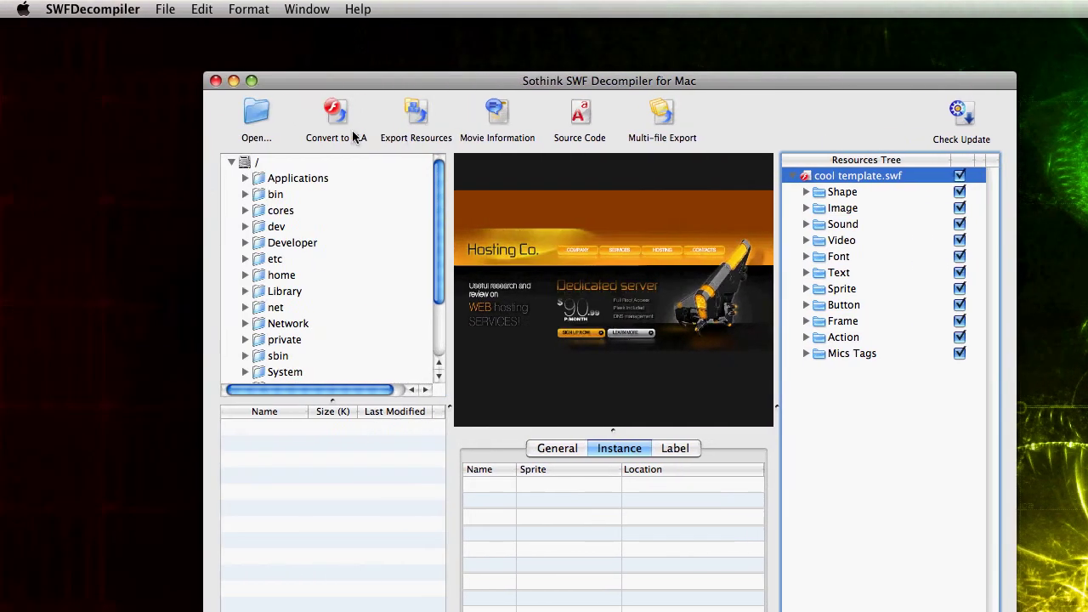
pyautogui.click(354, 136)
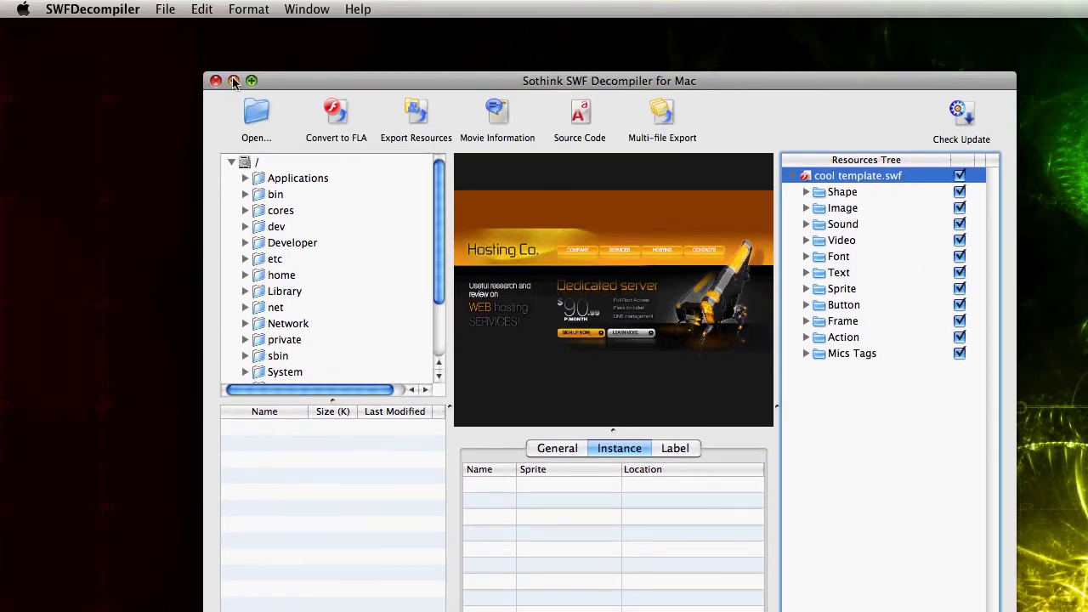
pyautogui.click(234, 81)
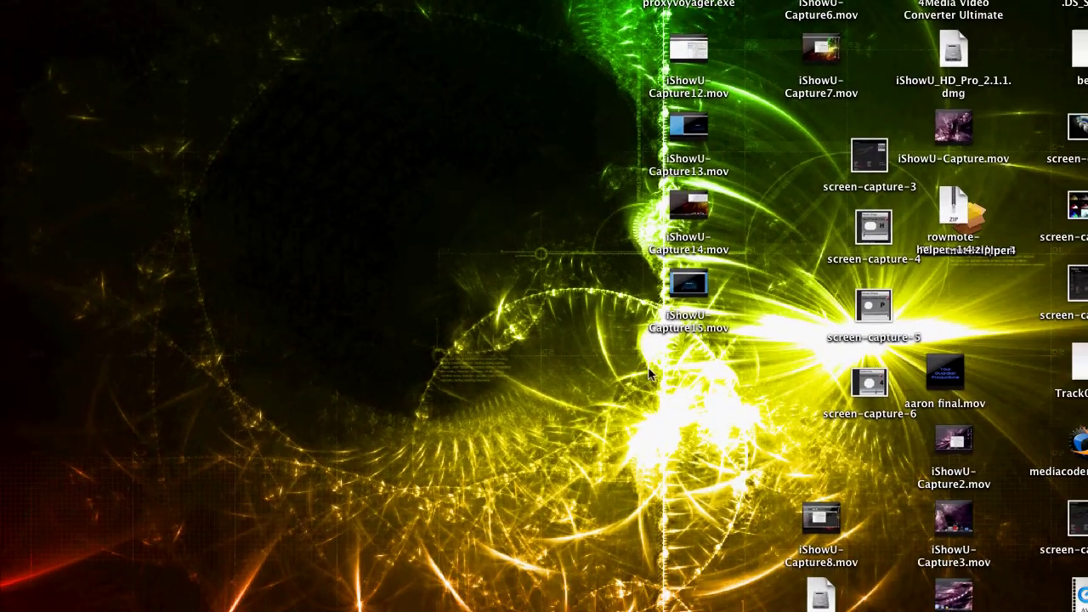